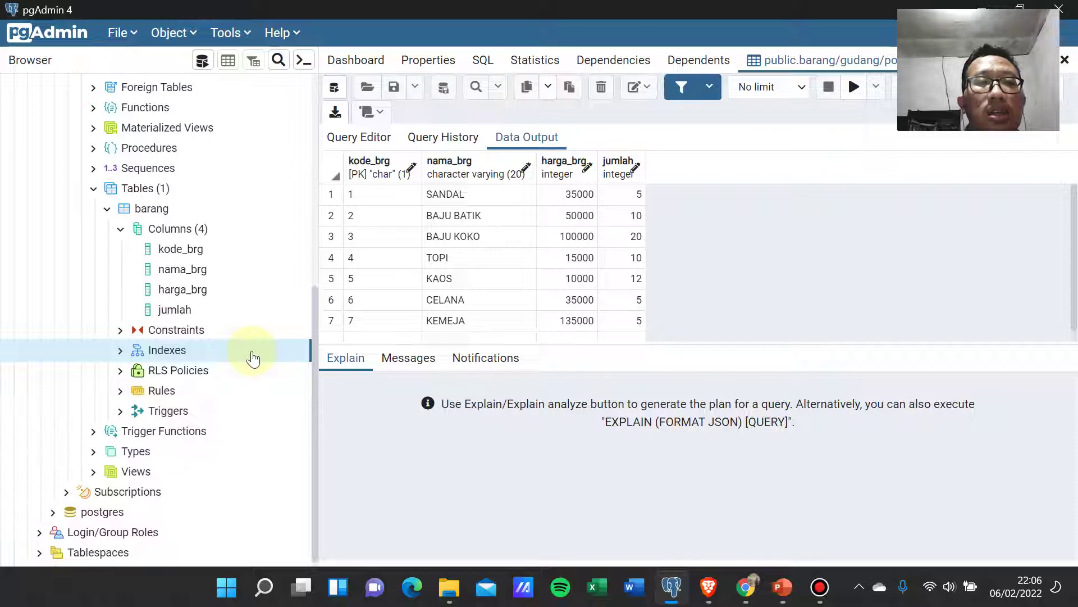
Start creating a new index on the barang table
right_click(220, 350)
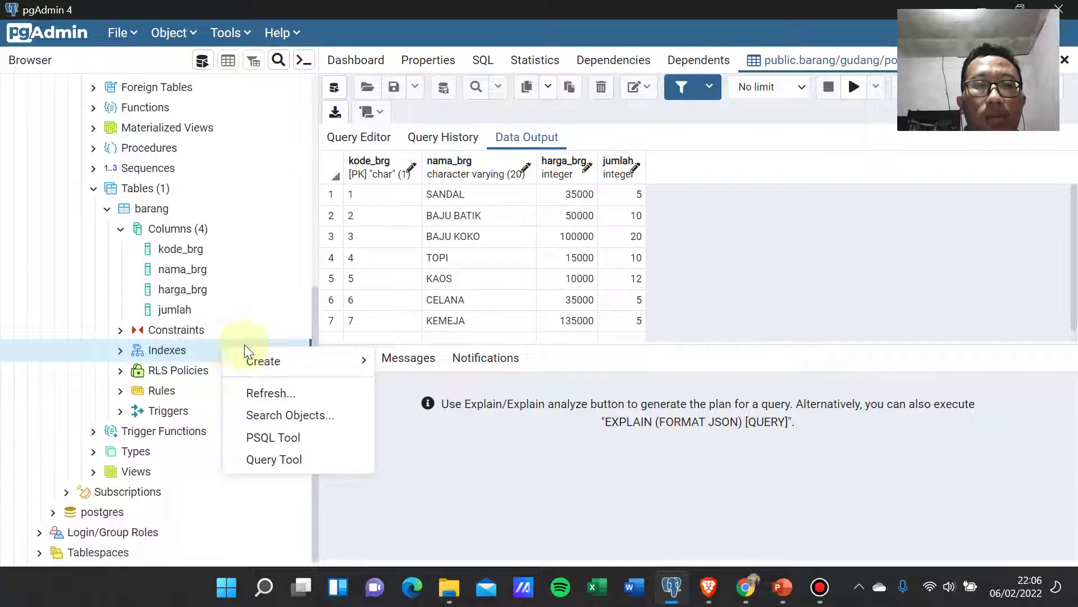
mouse_move(312, 368)
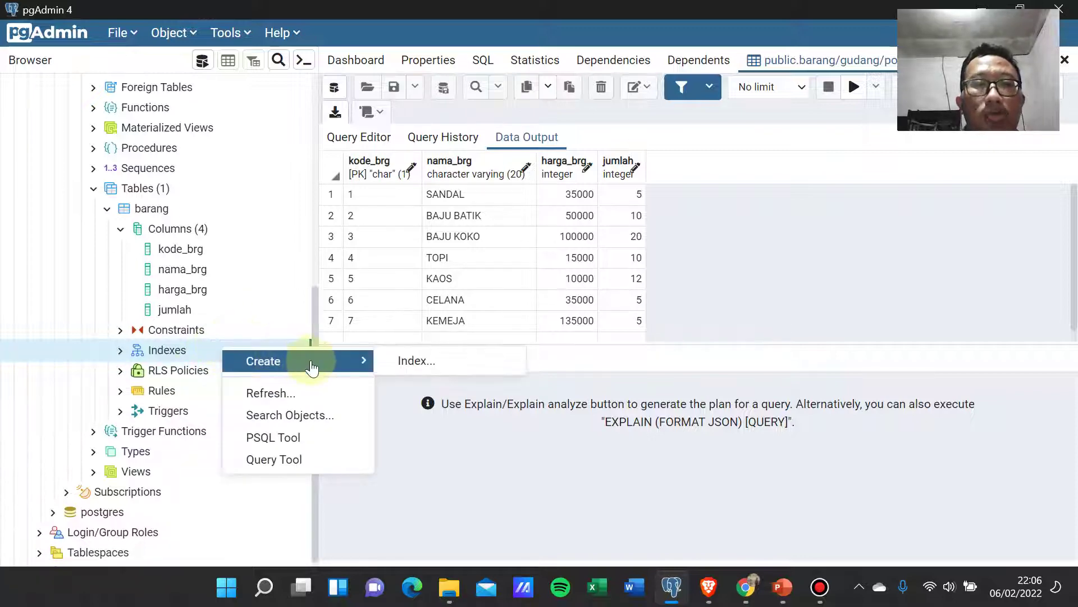
left_click(395, 360)
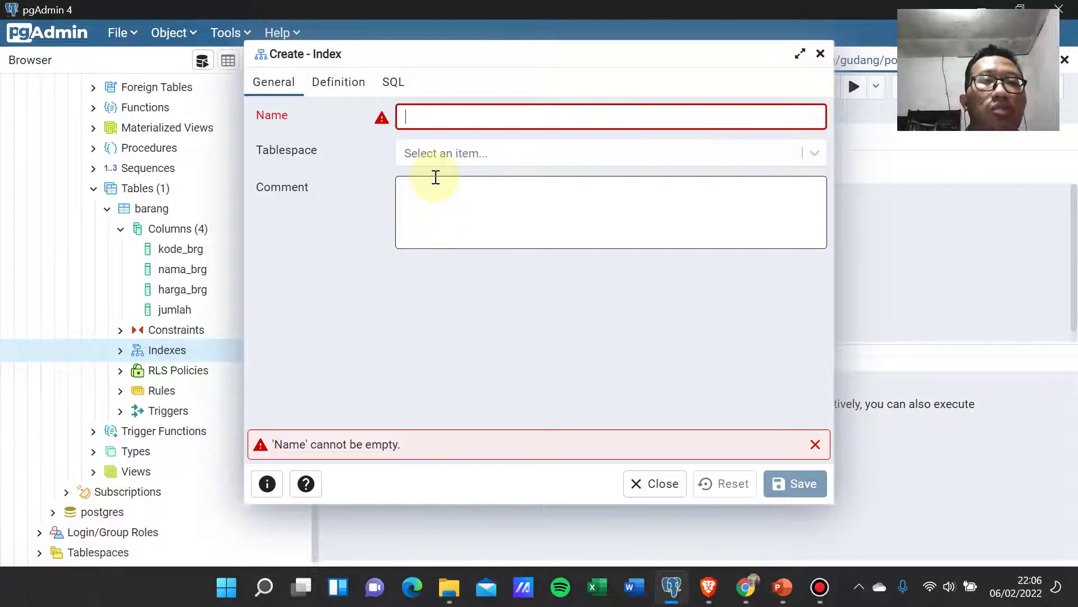
Switch to the PowerPoint slide show, read the second slide on creating an index, and return to pgAdmin
key("alt+Tab")
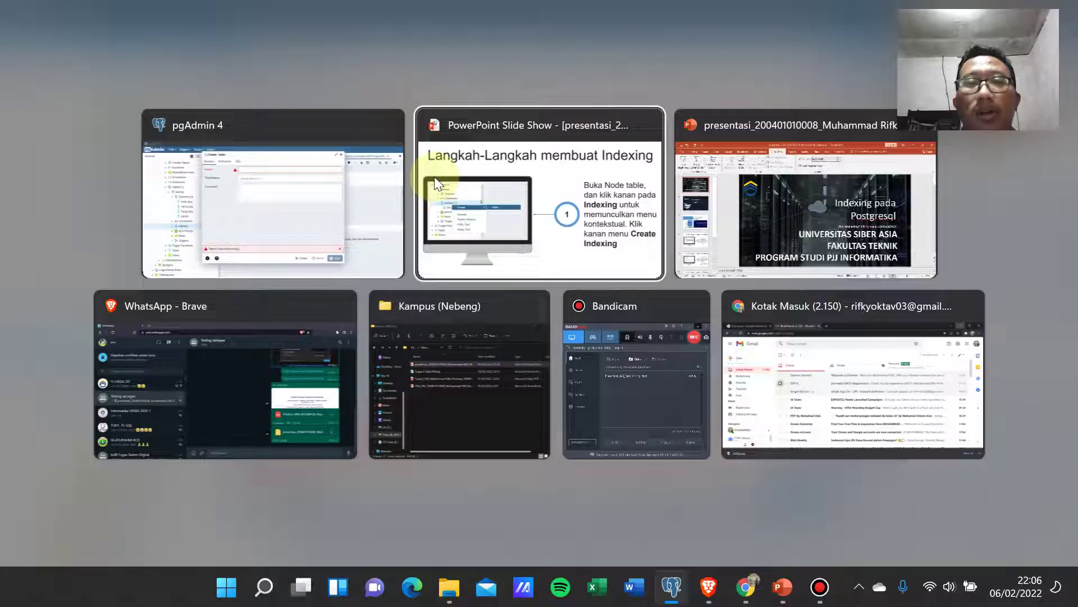
key("Right")
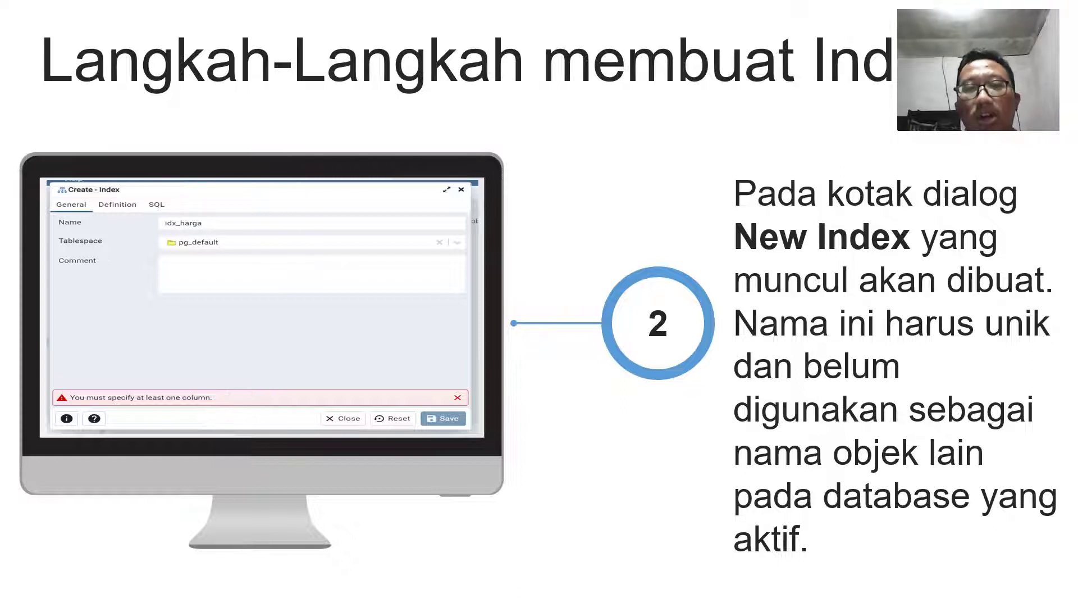
key("alt+Tab")
Name the new index idx_nama and assign it to the pg_default tablespace
left_click(462, 121)
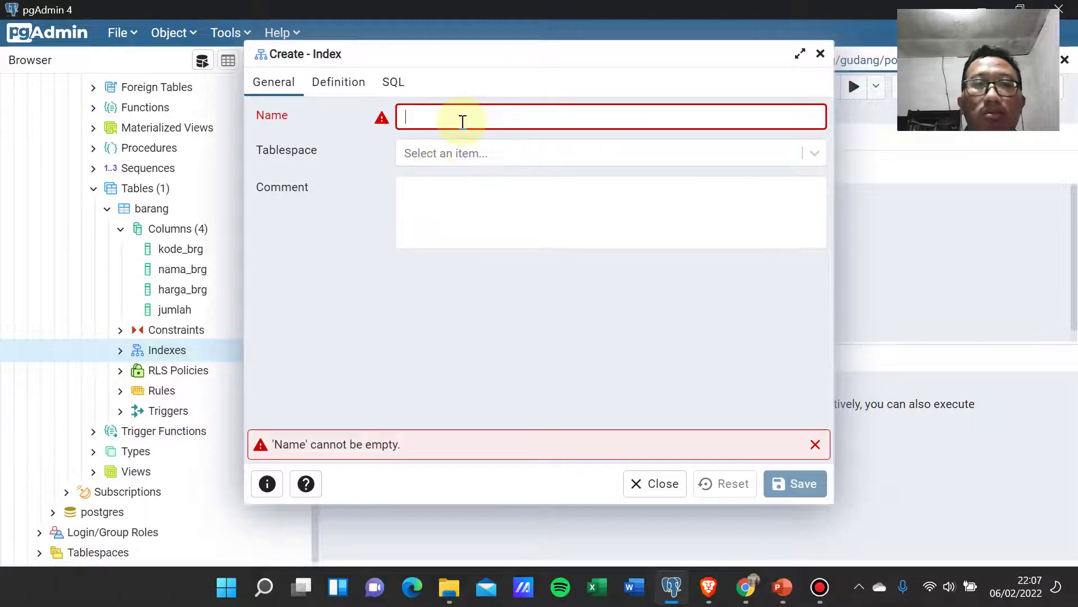
type("idx")
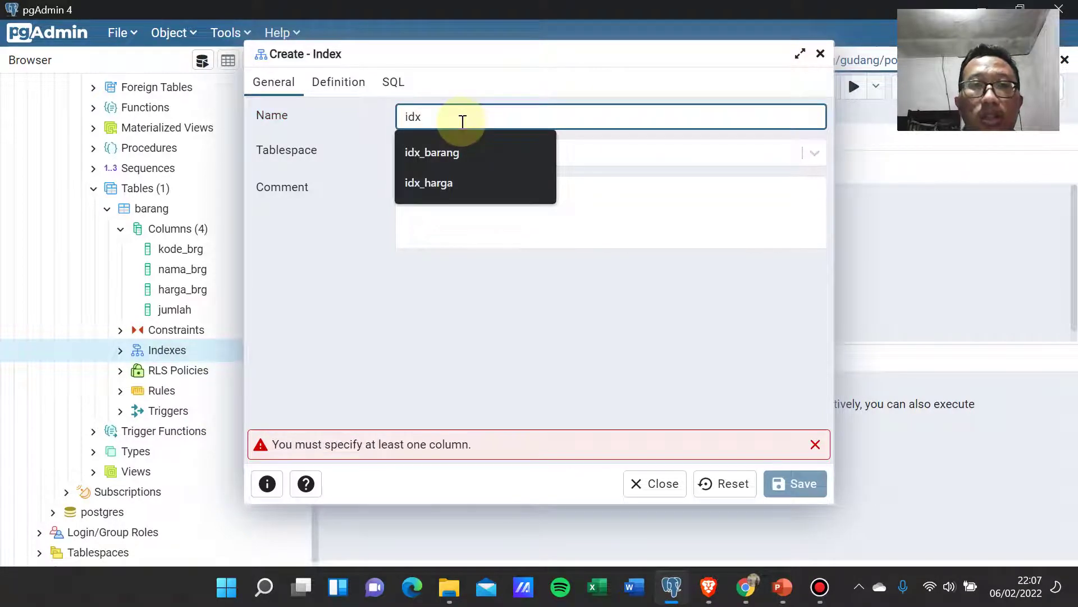
type("_")
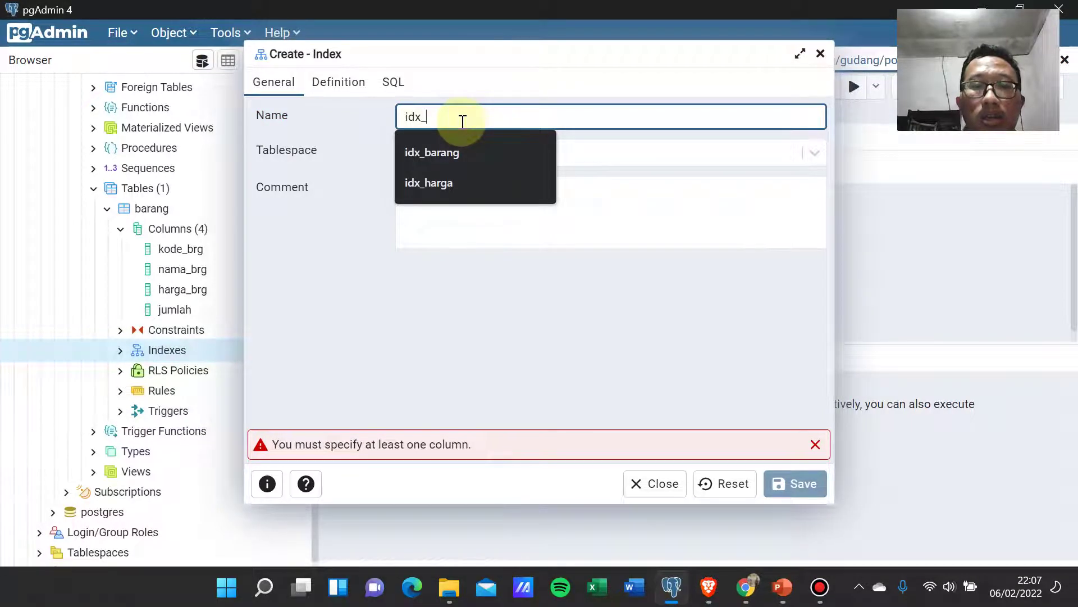
type("nama")
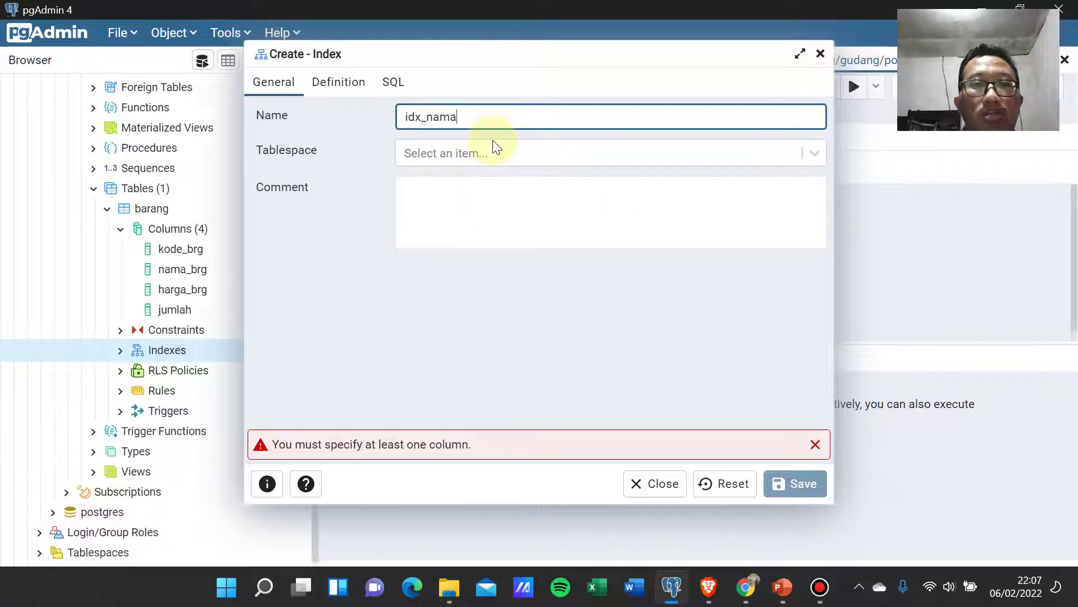
left_click(509, 154)
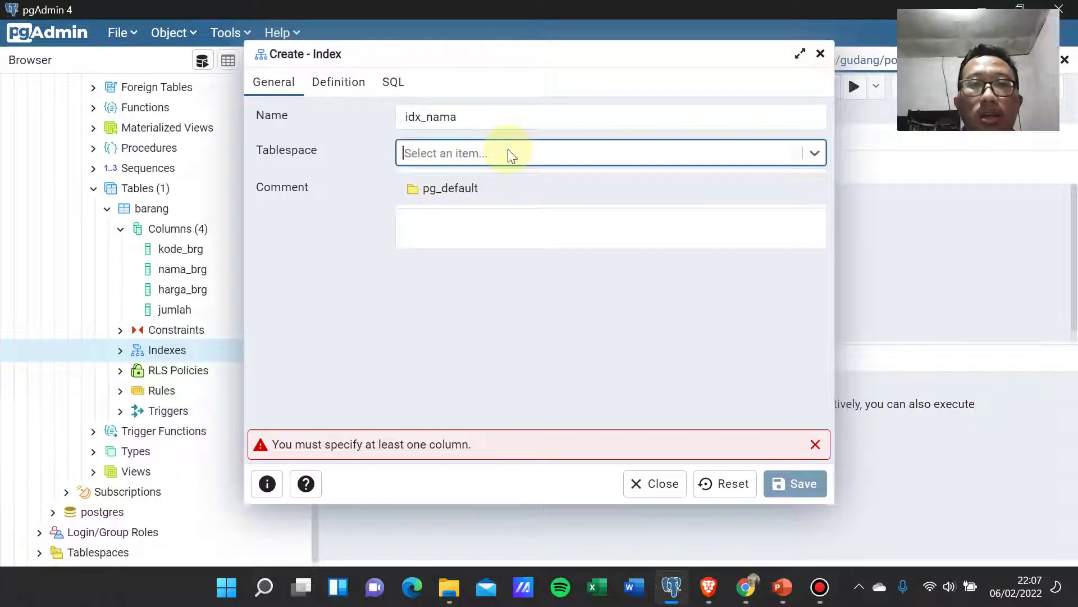
left_click(440, 188)
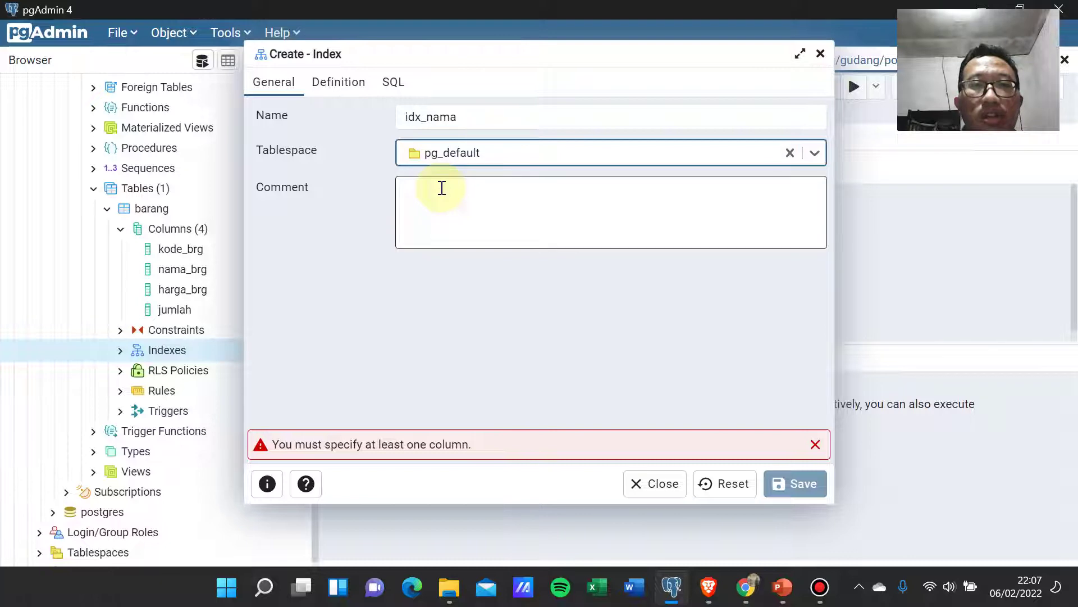
In the index definition, add an entry to the column list and make the index unique
left_click(337, 92)
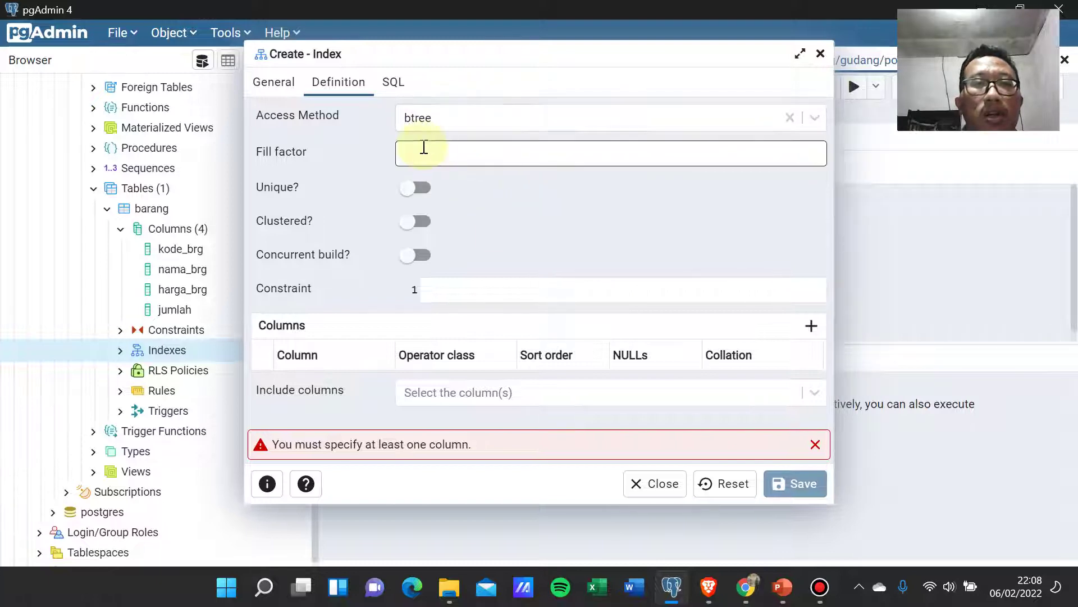
left_click(458, 151)
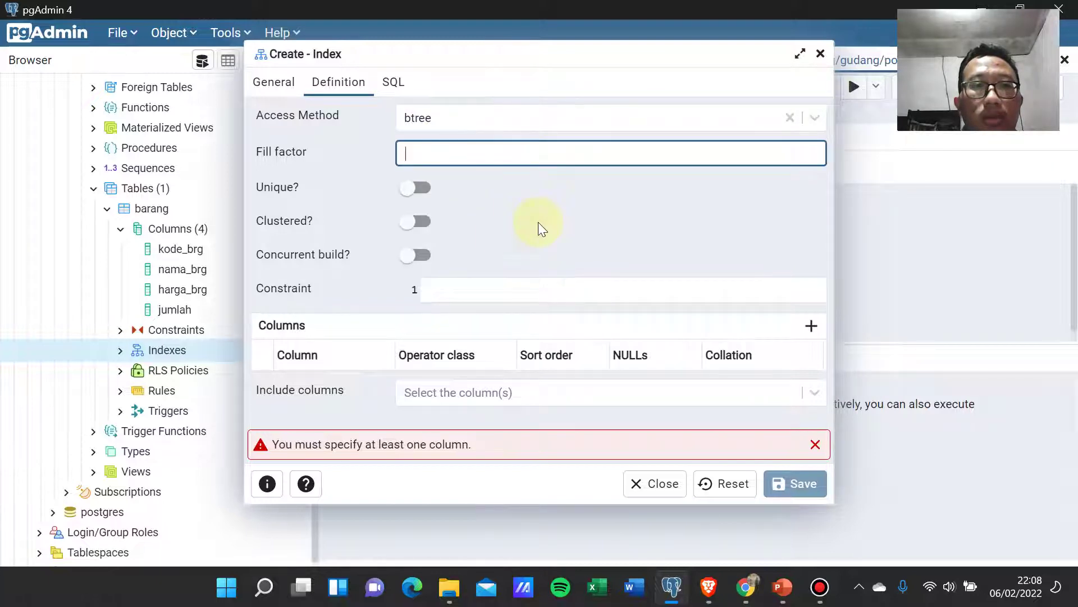
left_click(501, 290)
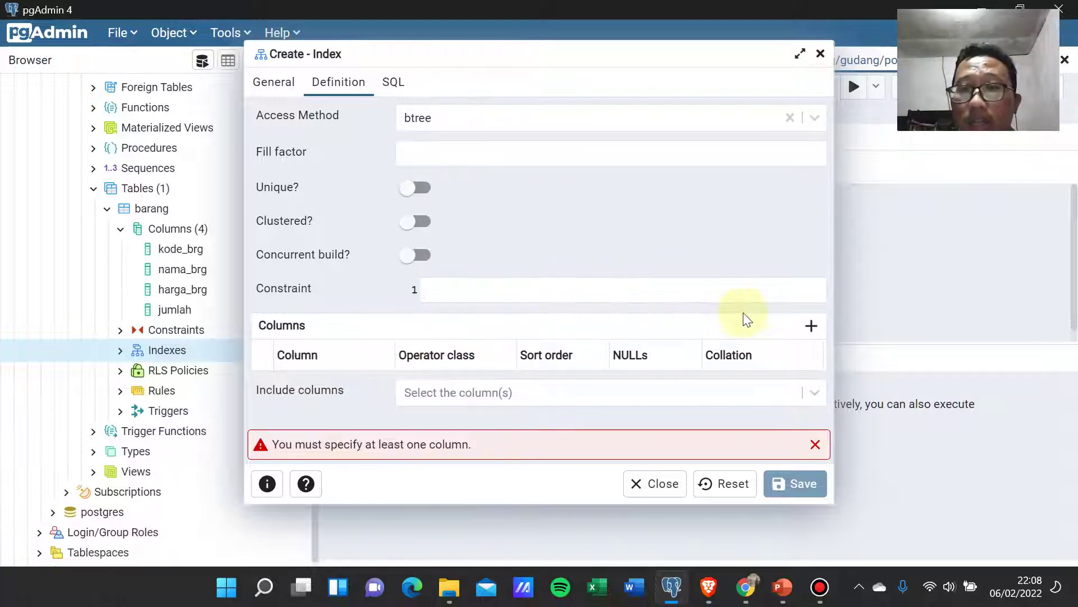
left_click(810, 324)
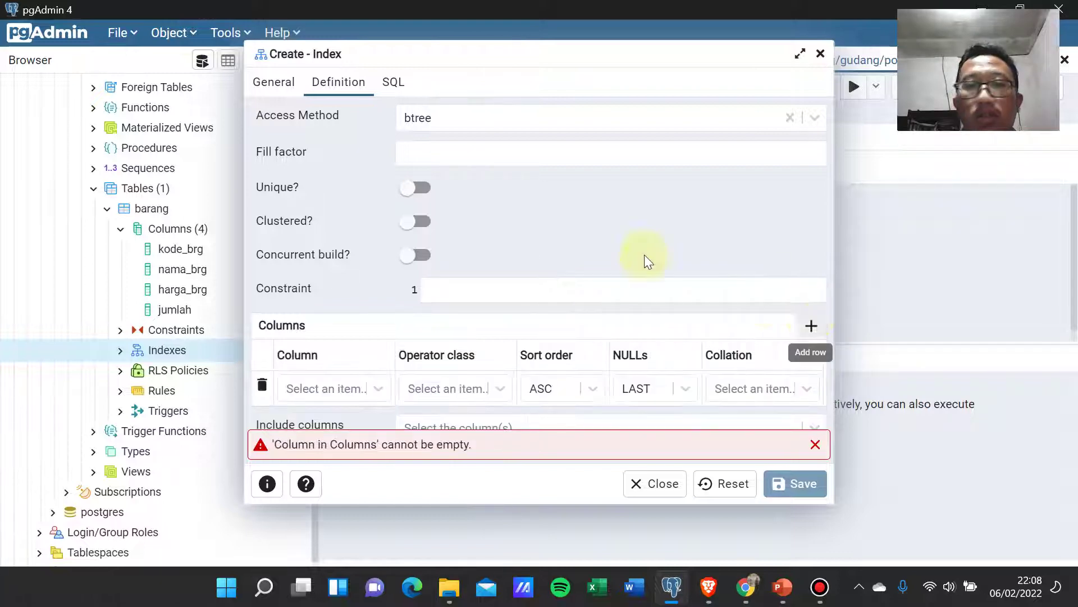
left_click(414, 189)
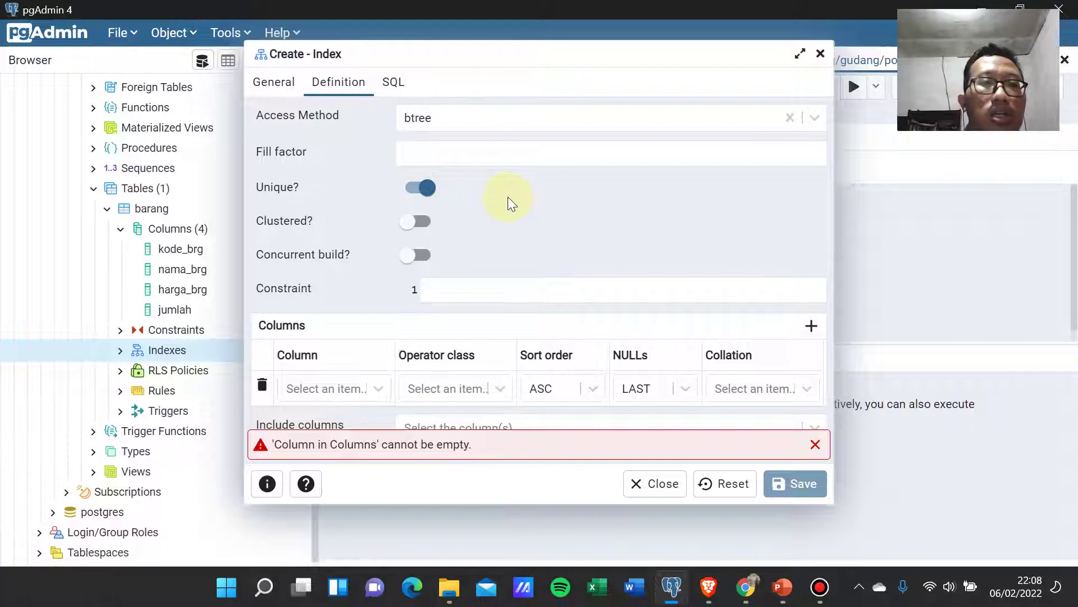
Set the index's column entry to nama_brg
key("alt+Tab")
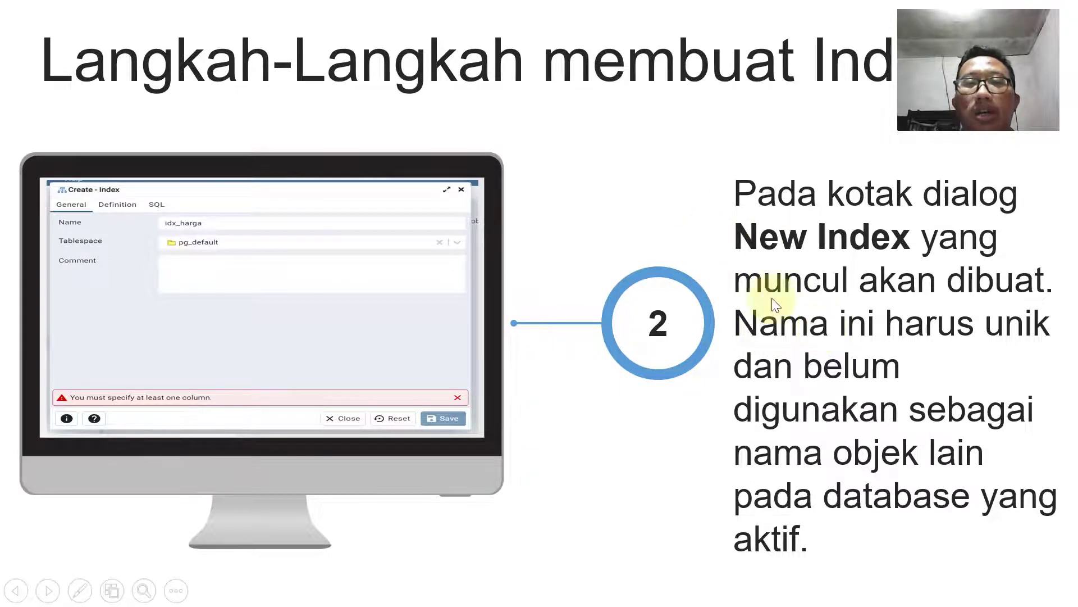
key("alt+Tab")
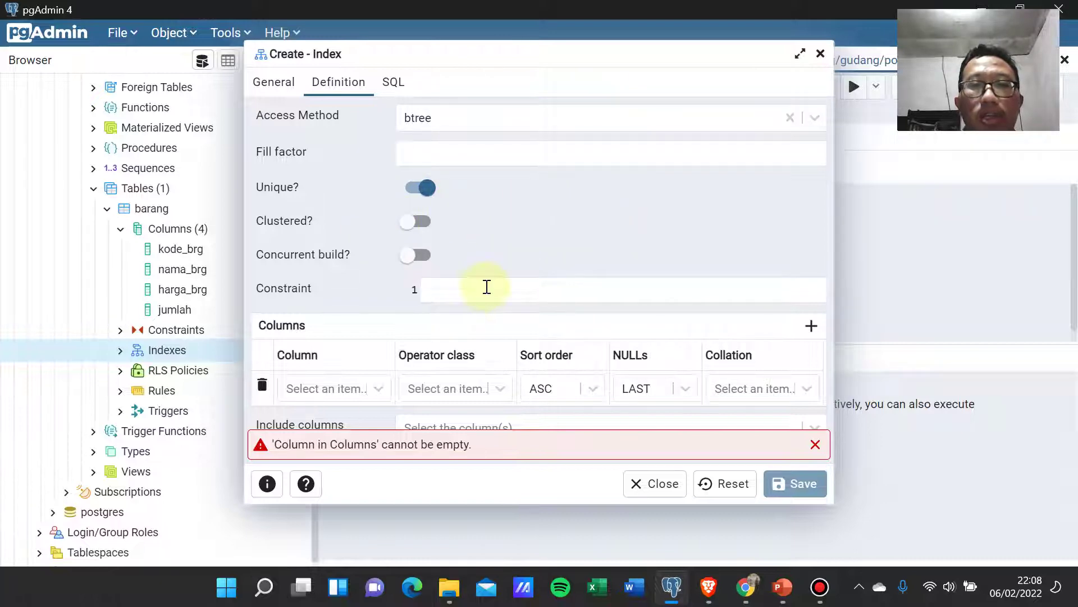
left_click(370, 390)
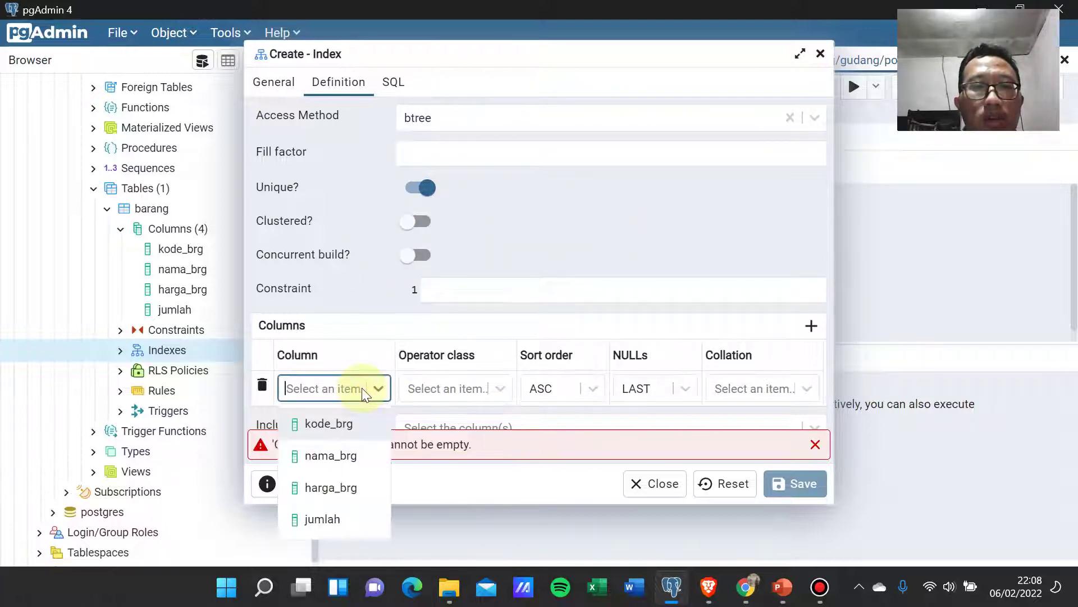
left_click(336, 460)
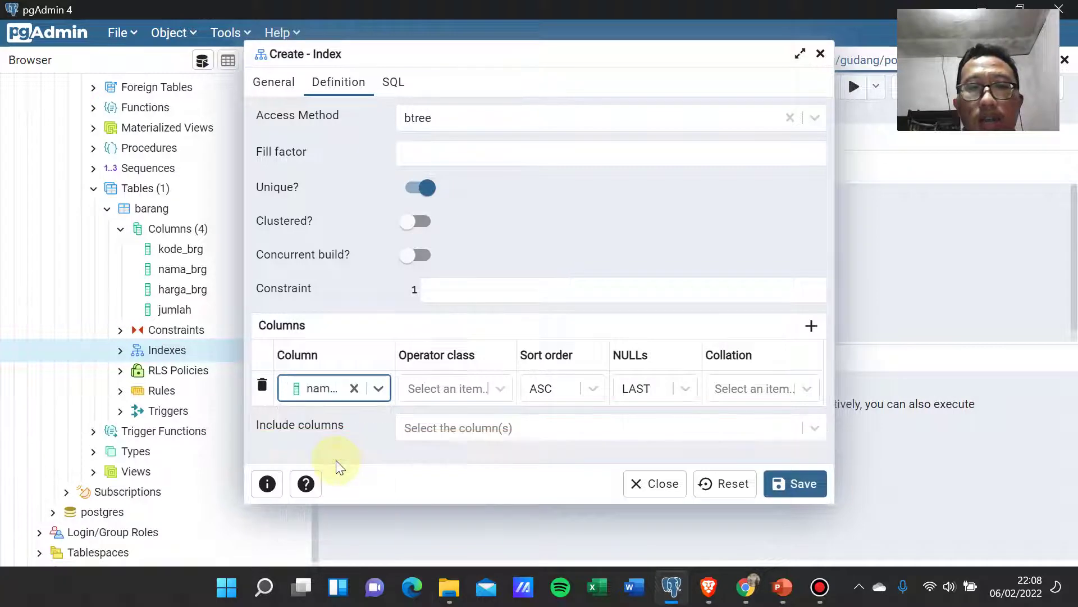
Look through the operator classes available for the nama_brg entry
left_click(496, 396)
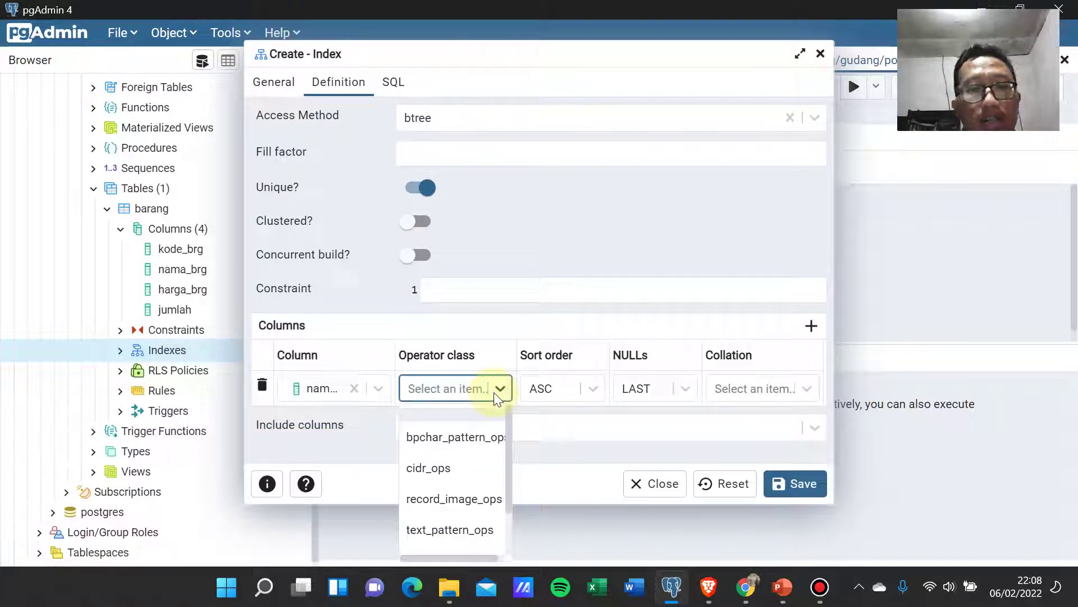
scroll(494, 469, "down", 2)
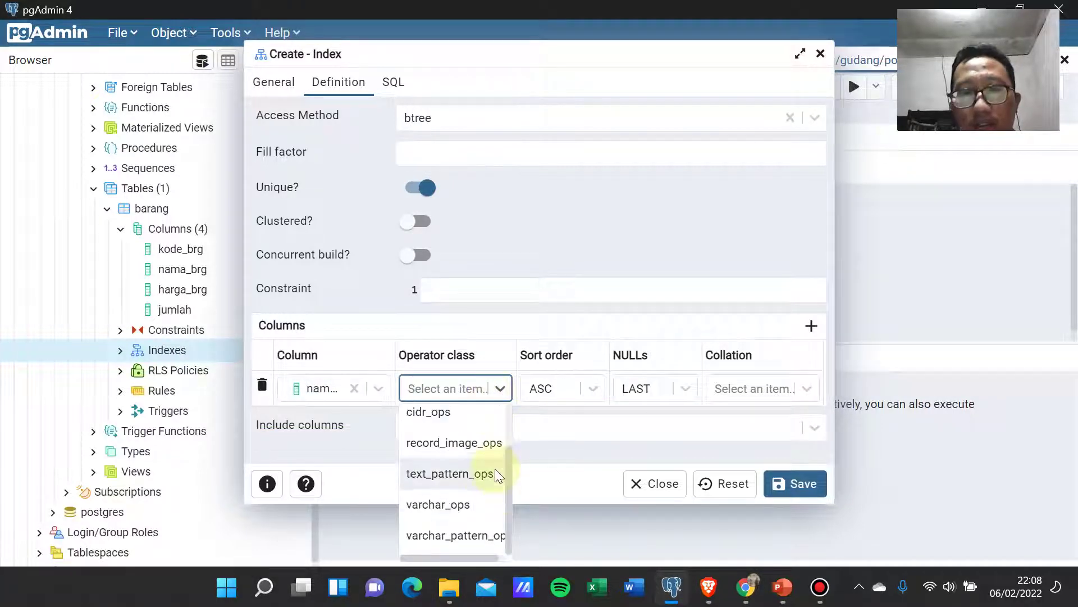
scroll(495, 468, "up", 2)
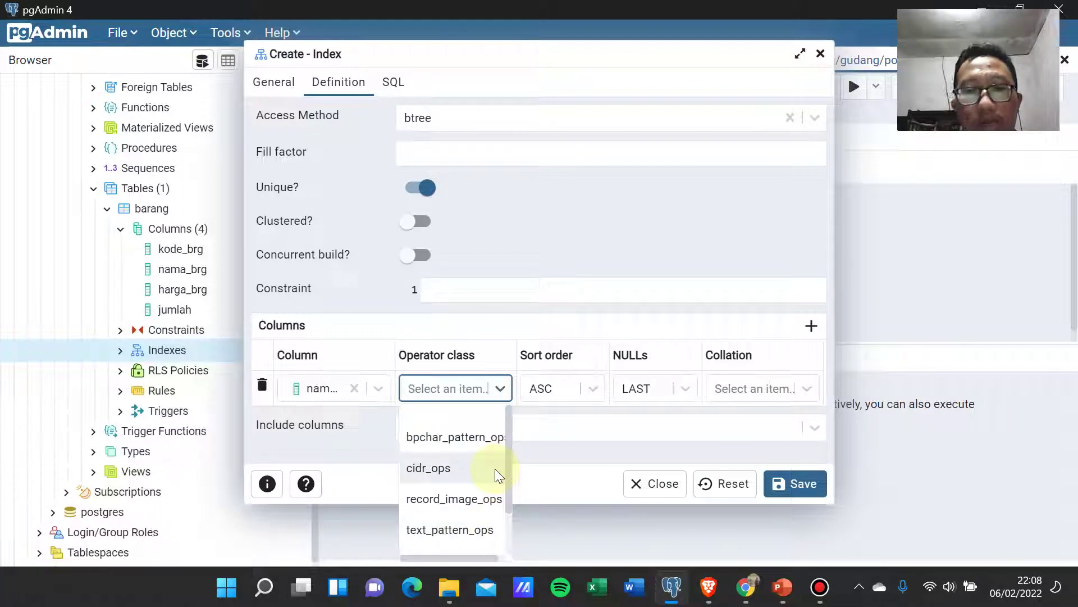
left_click(547, 407)
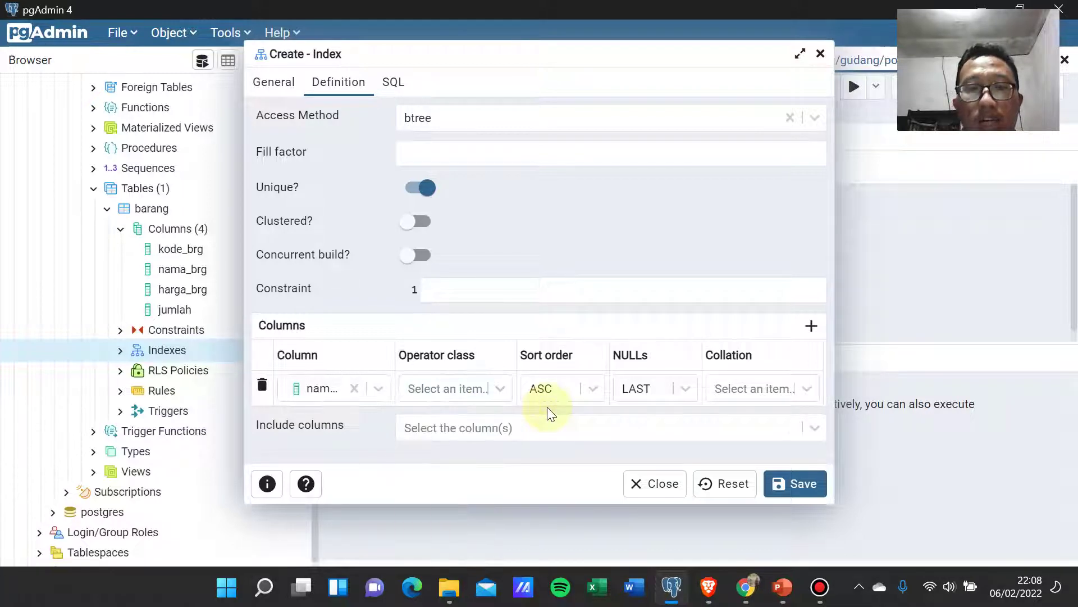
Try the DESC sort order for the nama_brg entry and set it back to ASC
left_click(574, 385)
left_click(574, 385)
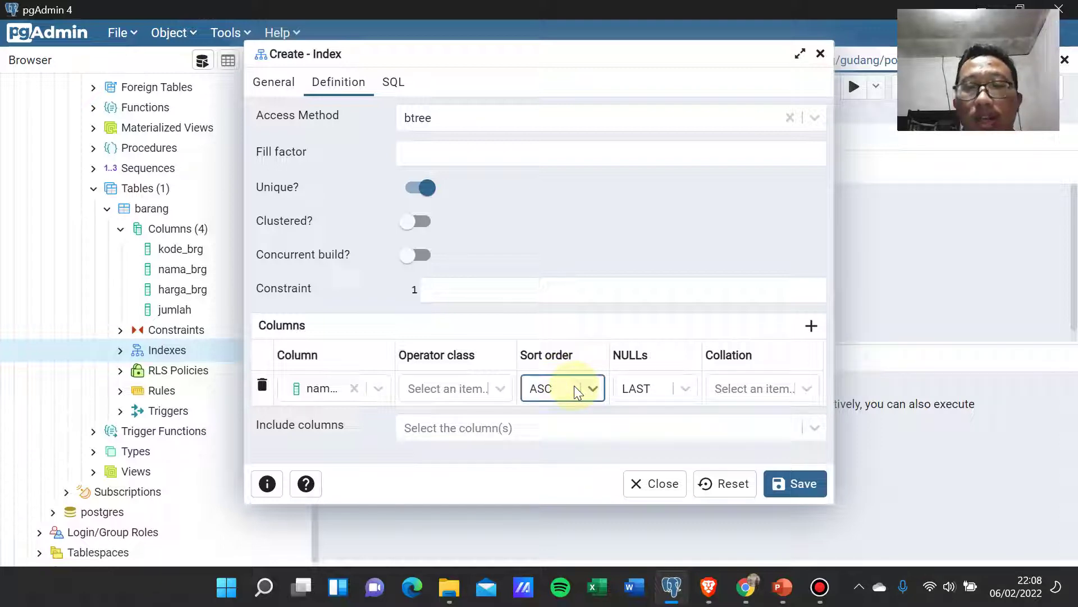
left_click(574, 386)
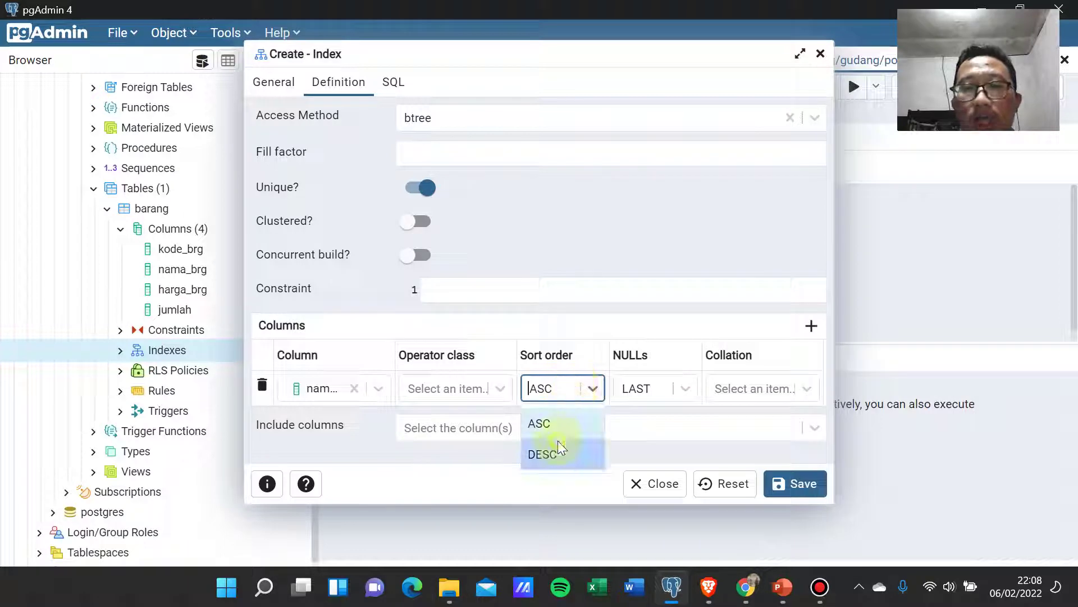
left_click(559, 444)
left_click(585, 390)
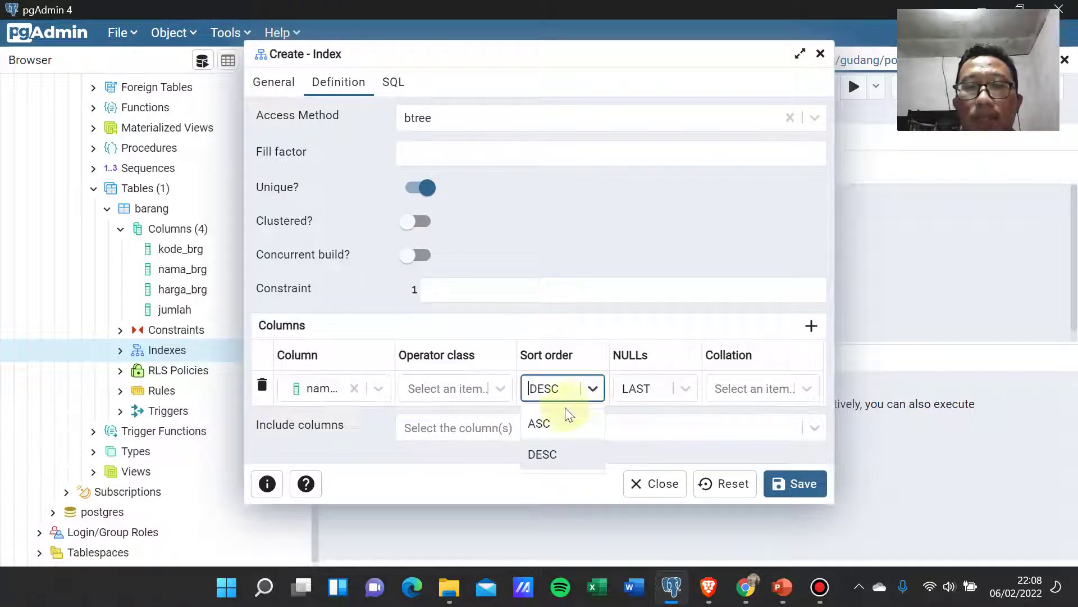
left_click(548, 423)
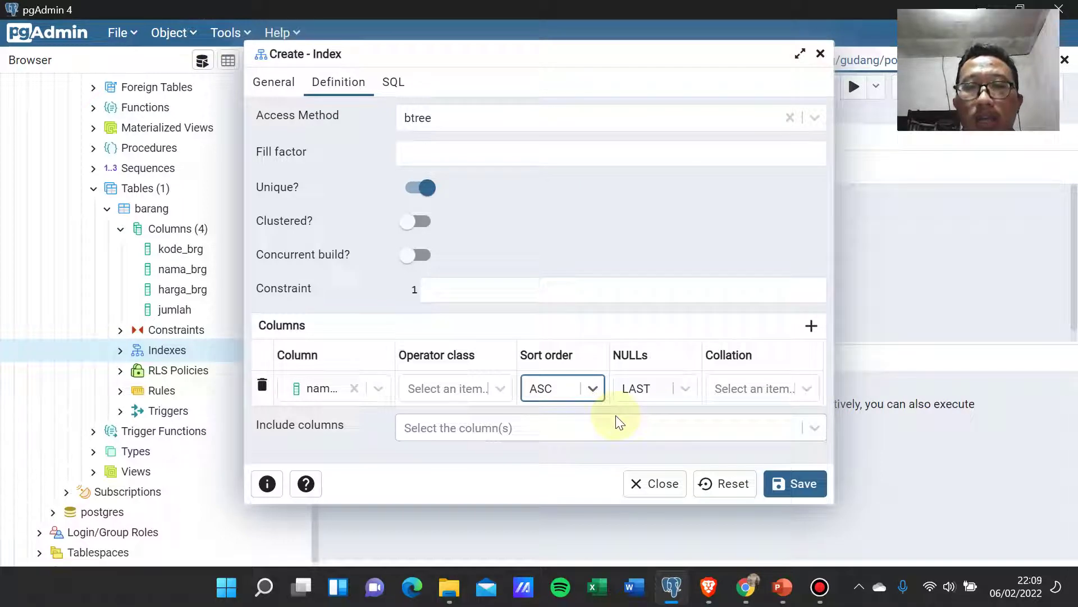
Check the NULLs and collation choices for the nama_brg entry, and save the index
left_click(669, 395)
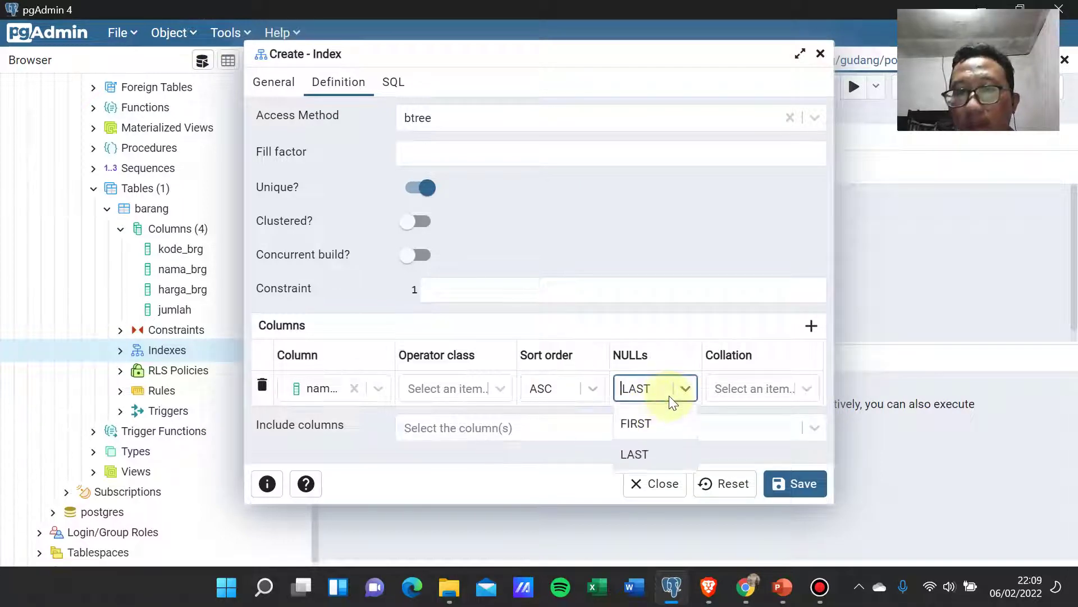
left_click(669, 395)
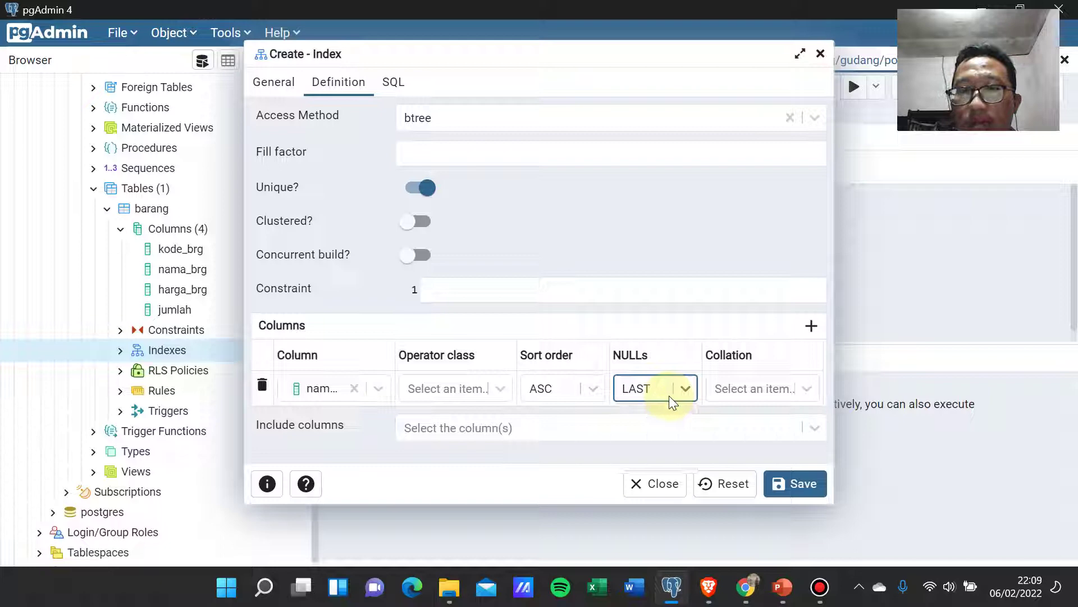
left_click(725, 387)
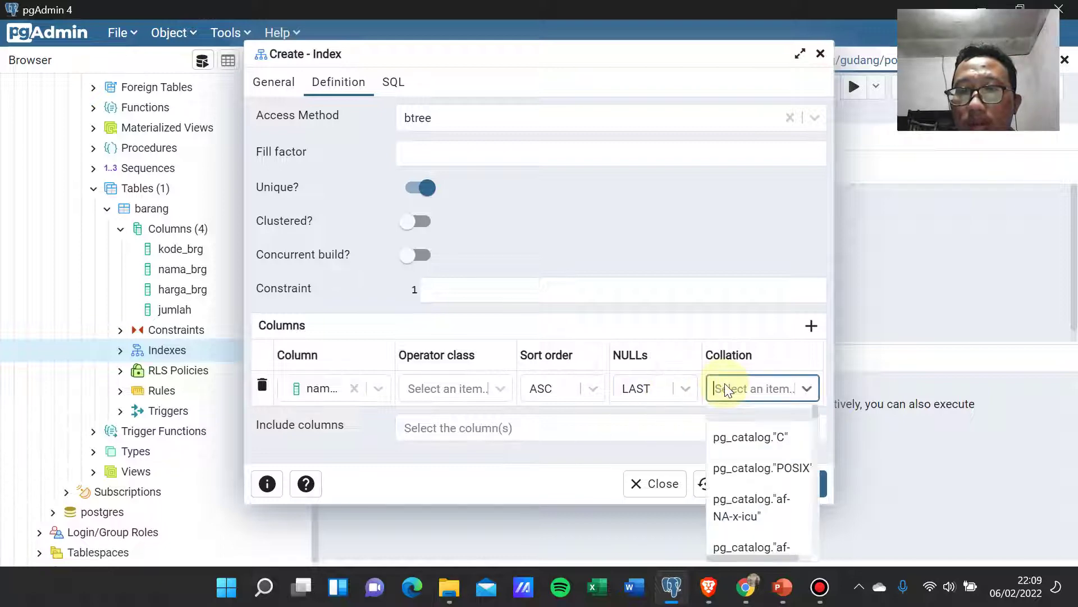
left_click(749, 388)
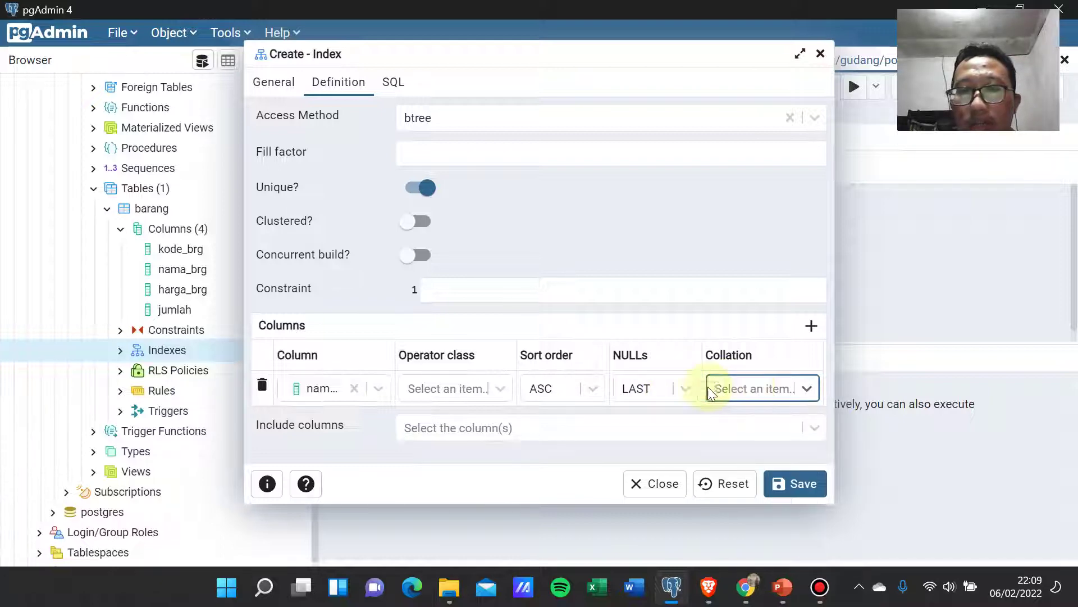
left_click(800, 484)
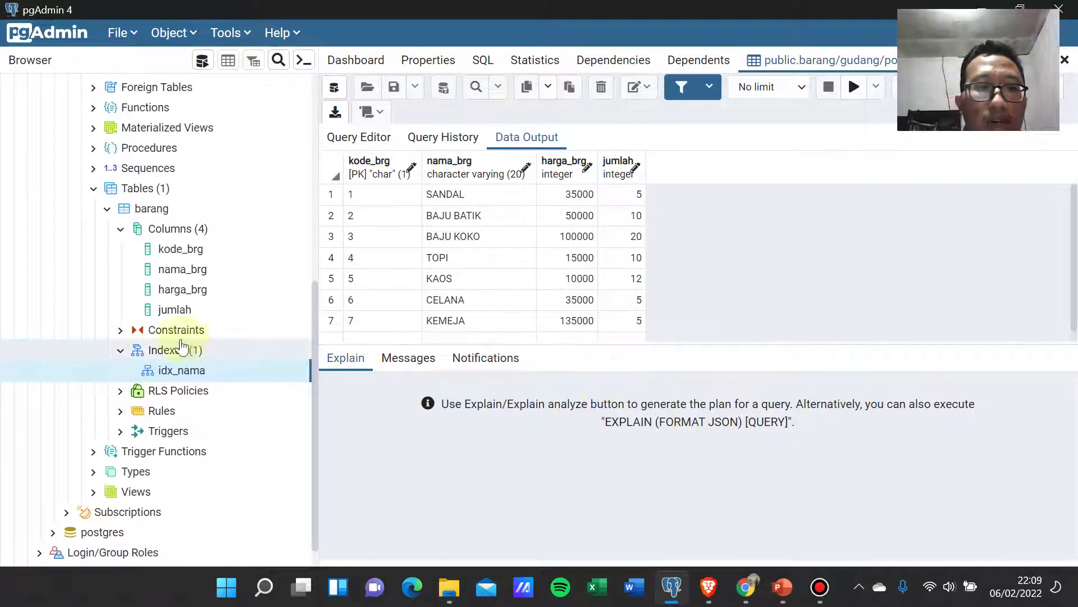
left_click(140, 193)
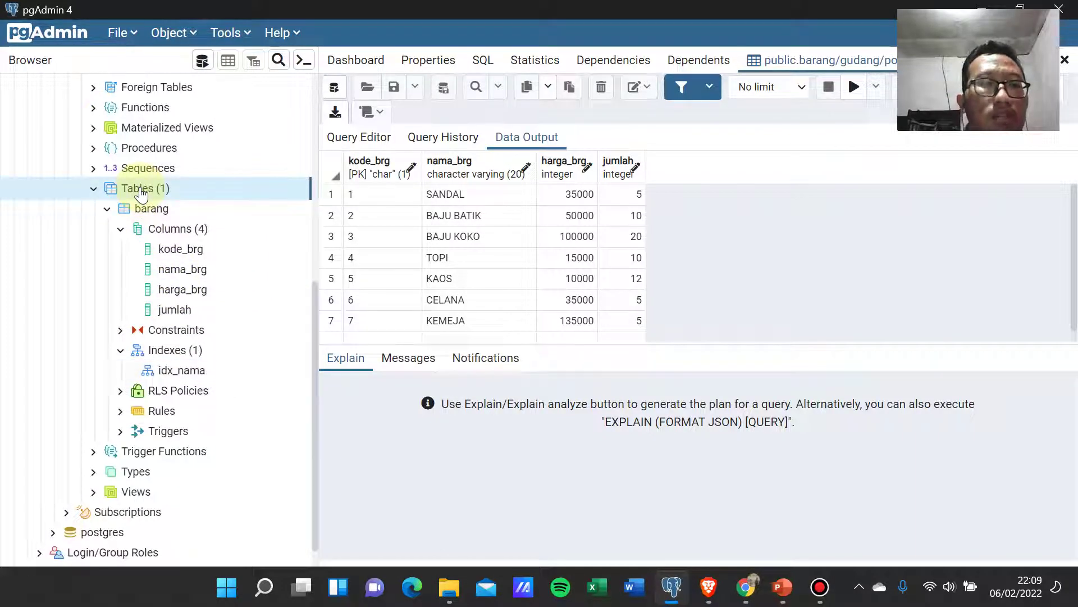
right_click(180, 194)
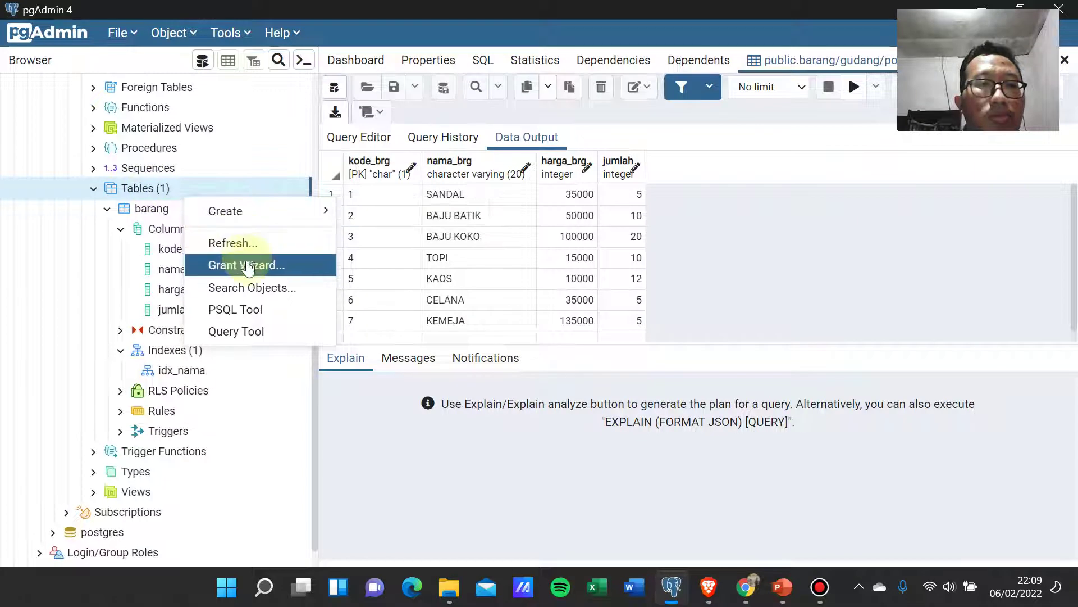
left_click(153, 185)
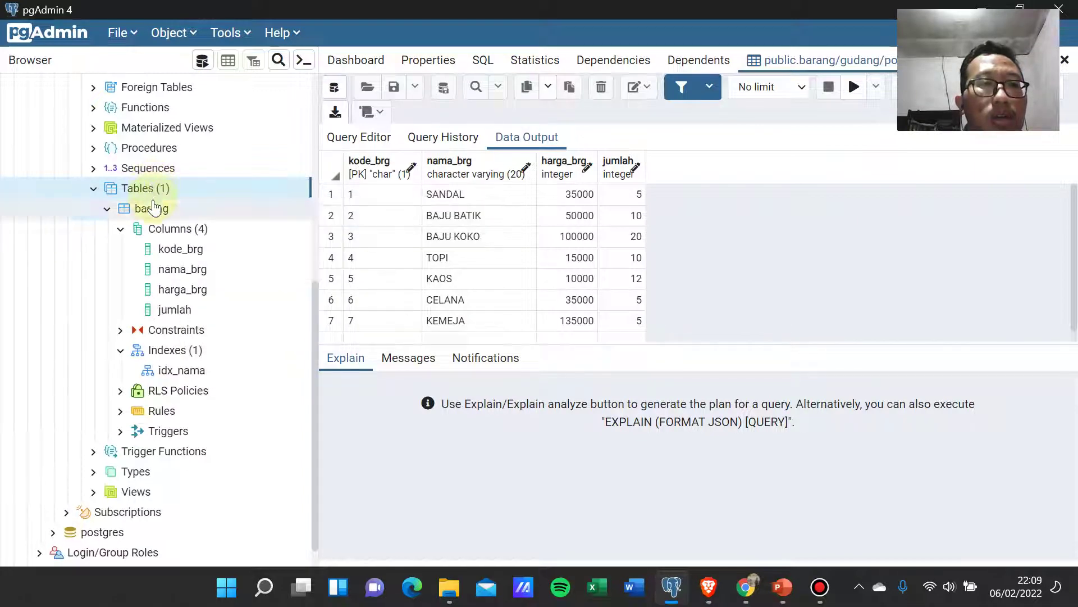
left_click(153, 208)
right_click(153, 204)
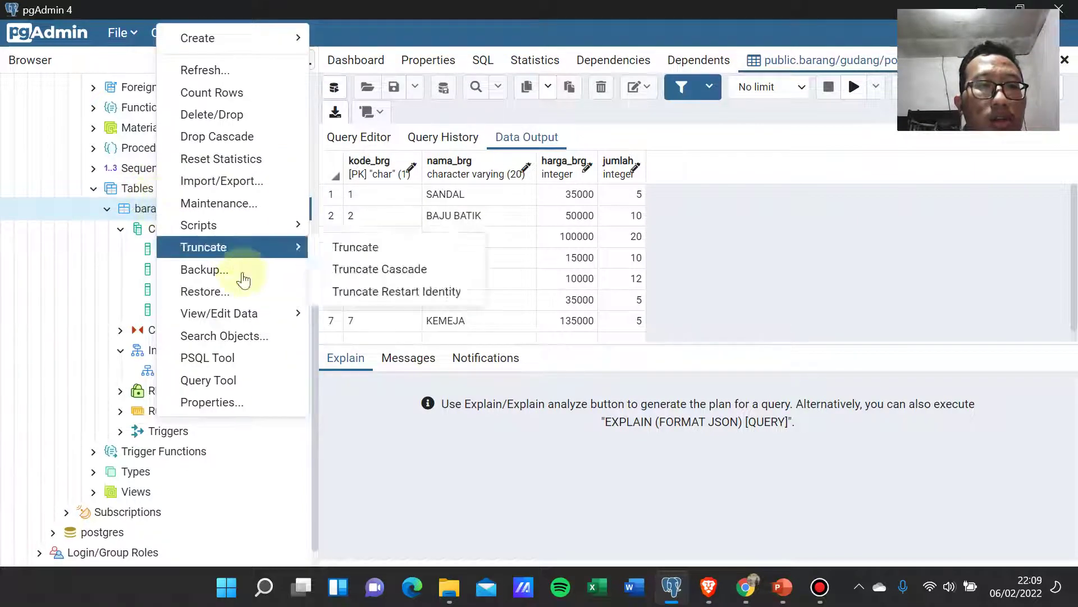
double_click(124, 213)
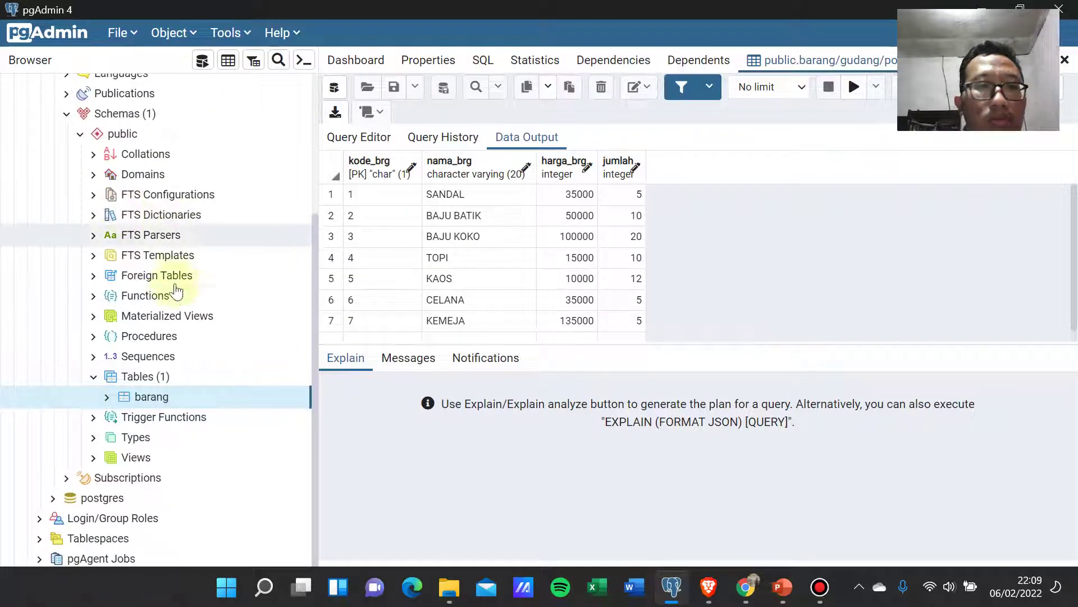
Show the dependents of the barang table and check the public.idx_nama index entry
left_click(198, 372)
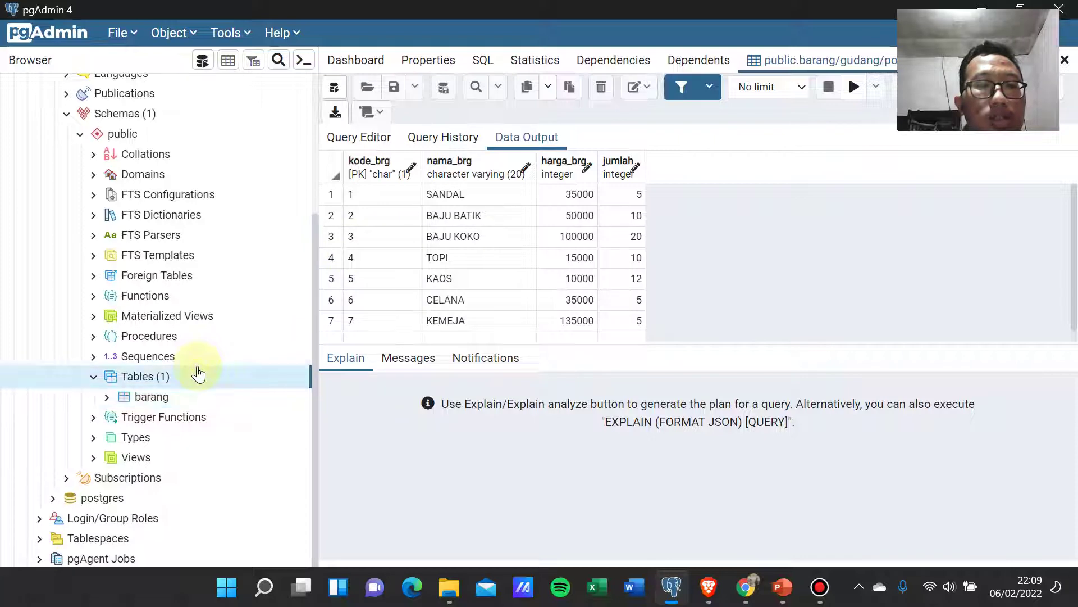
left_click(695, 61)
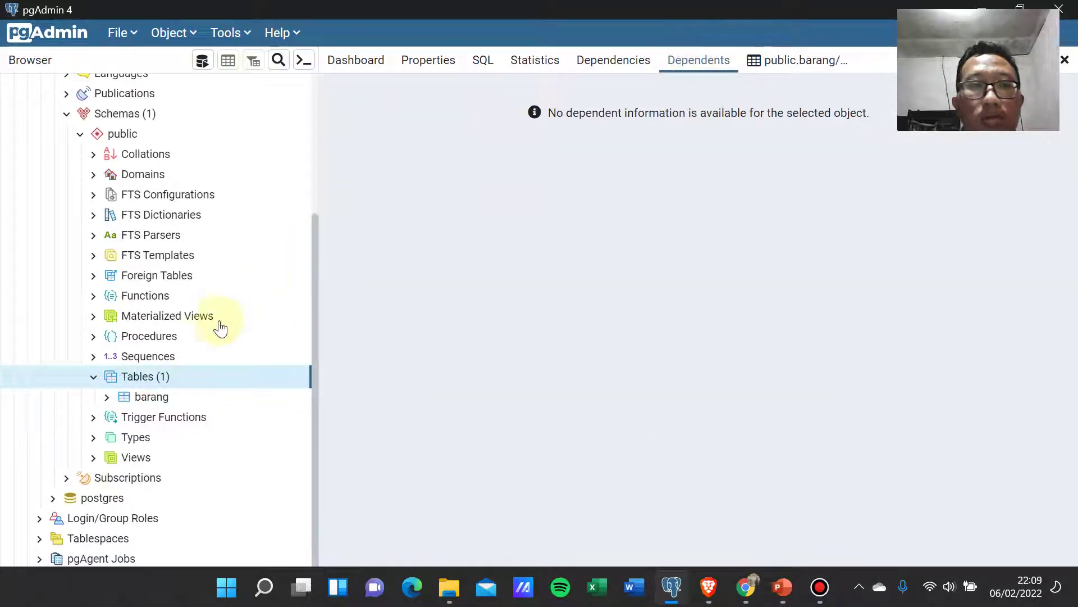
left_click(157, 402)
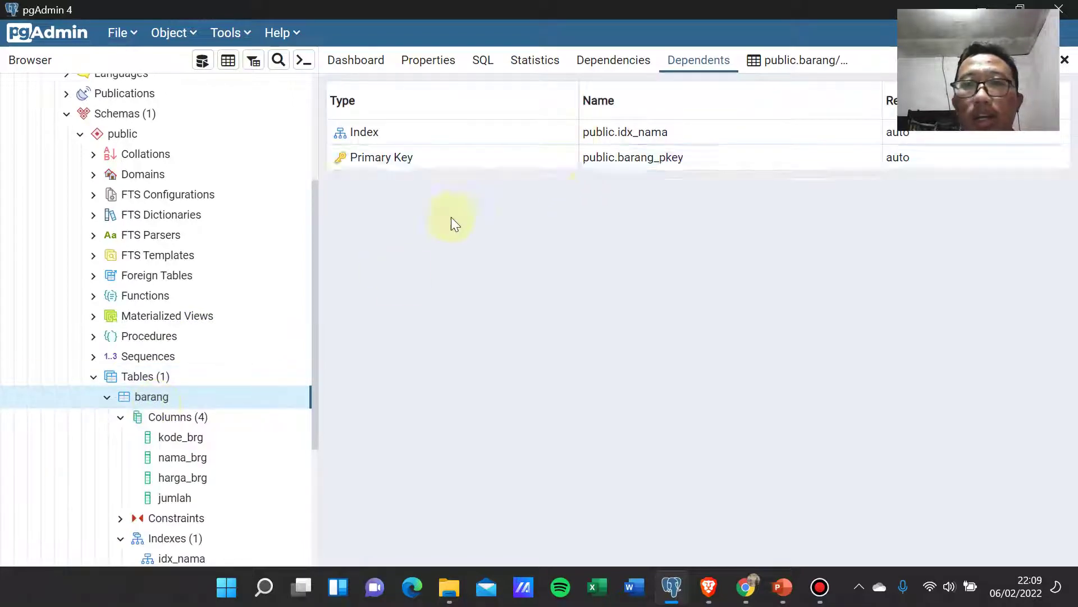
left_click(631, 140)
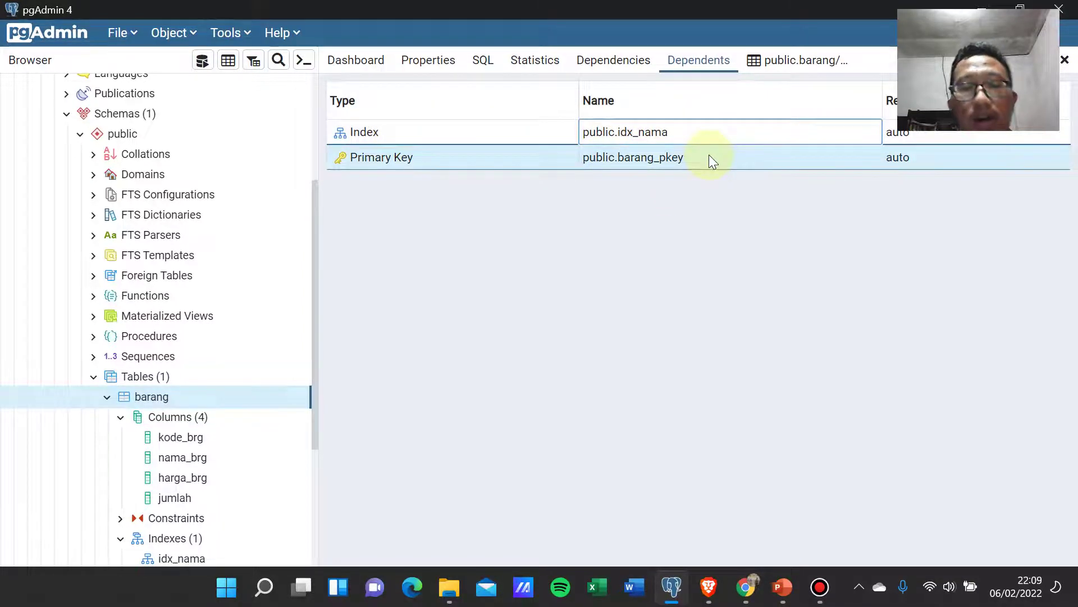
Switch to the PowerPoint slide show and advance to the step 4 slide about the successfully created index
key("alt+Tab")
key("Right")
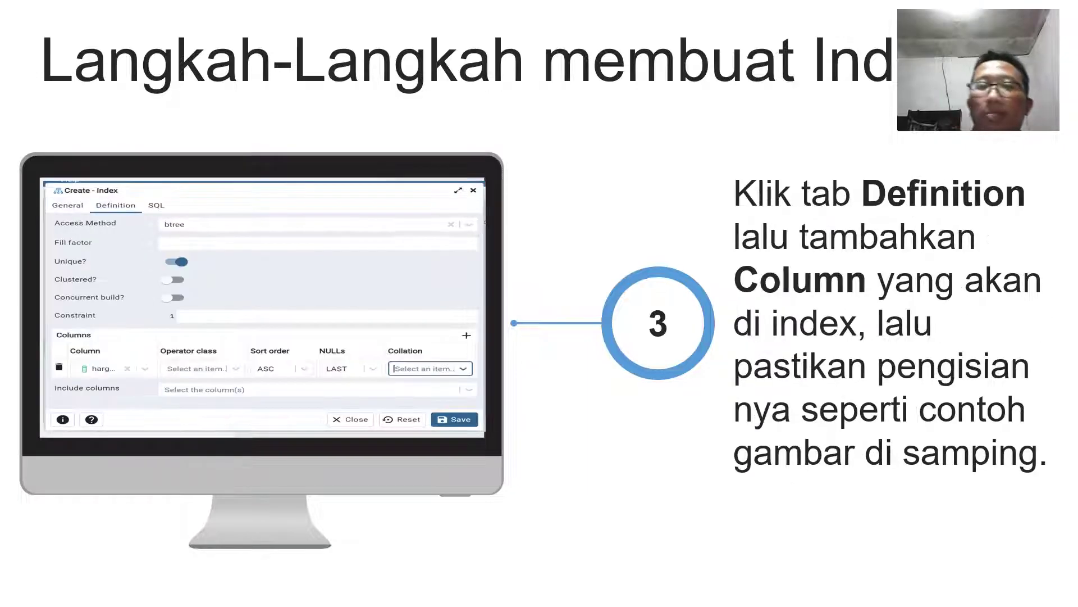
key("Right")
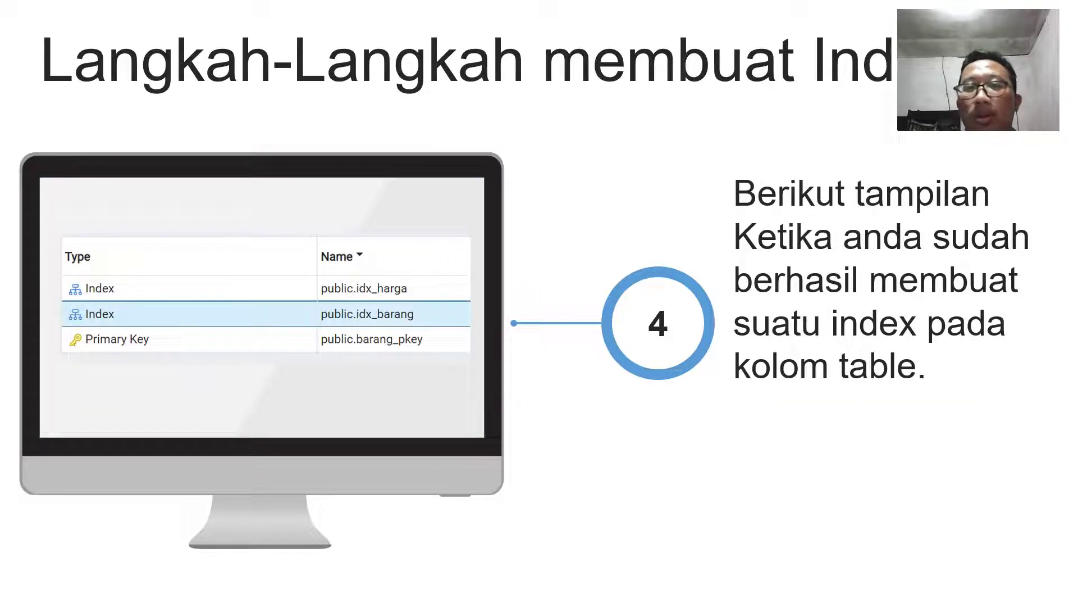